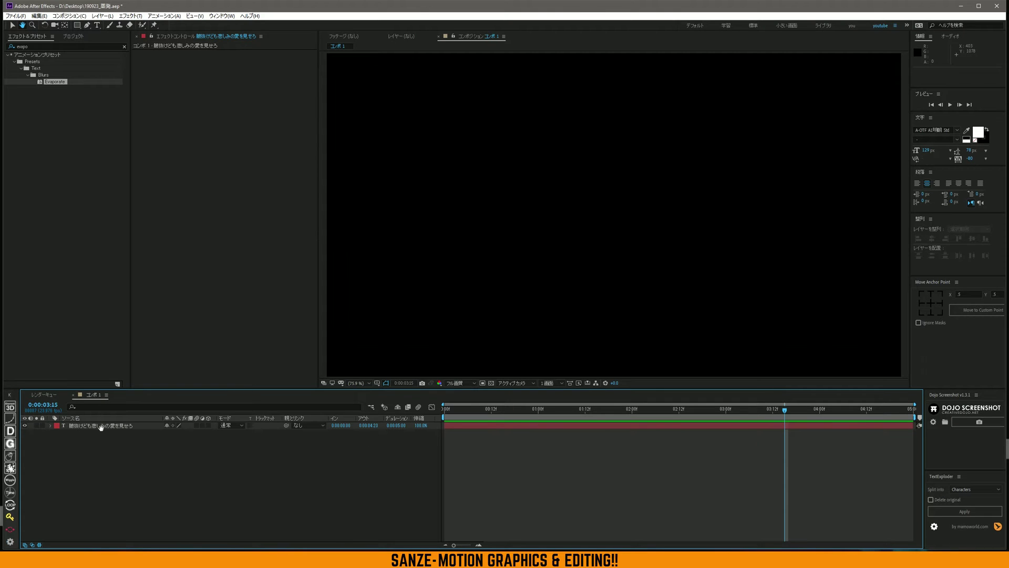
Move the current-time indicator back to 0:00:00:00 so the full Japanese title shows sharply
key(Home)
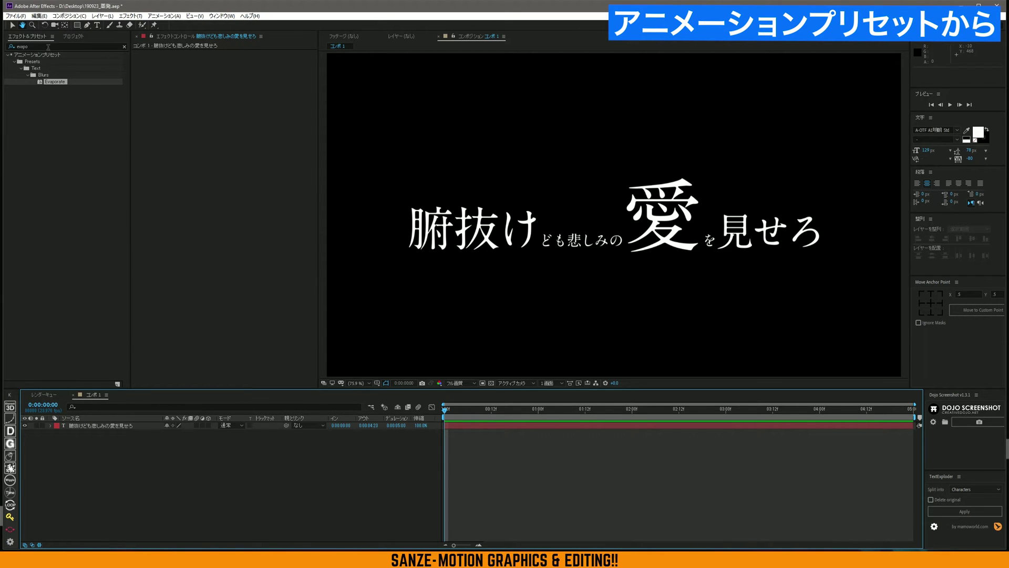
Scrub and play back the Evaporate animation from the start, stepping through the dissolving title frames
drag(473, 409, 479, 409)
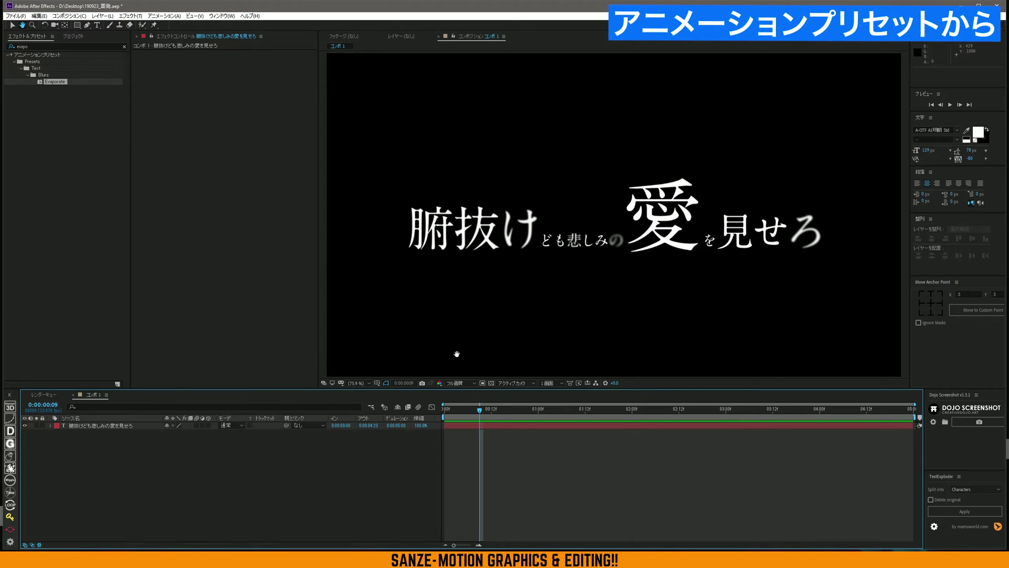
key(space)
key(space)
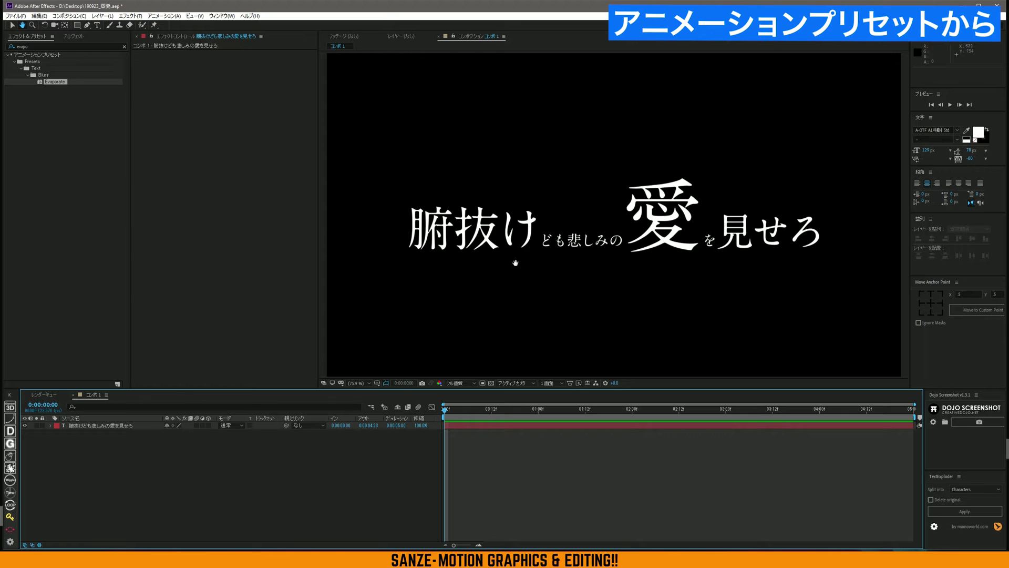
drag(446, 408, 471, 409)
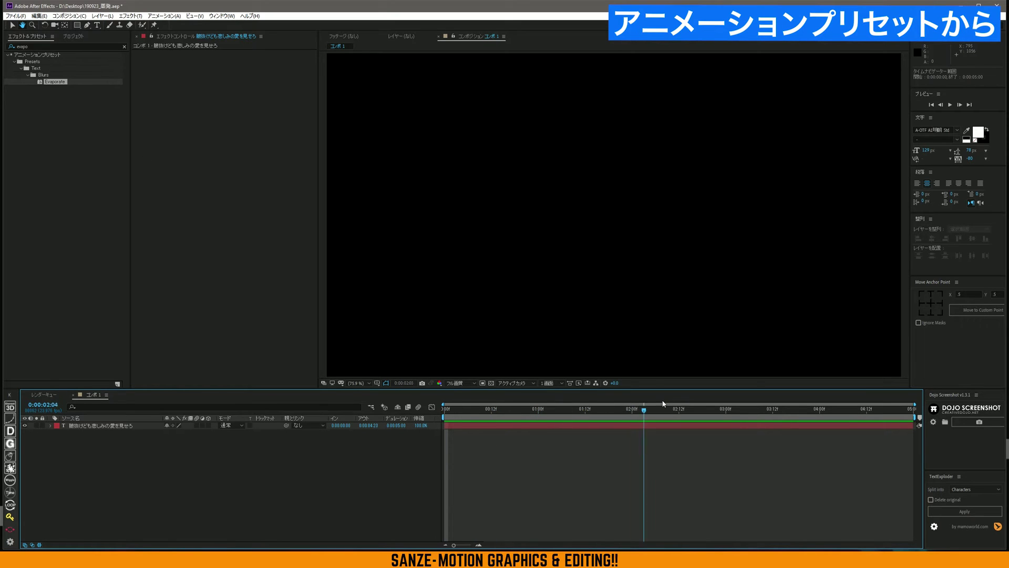
key(space)
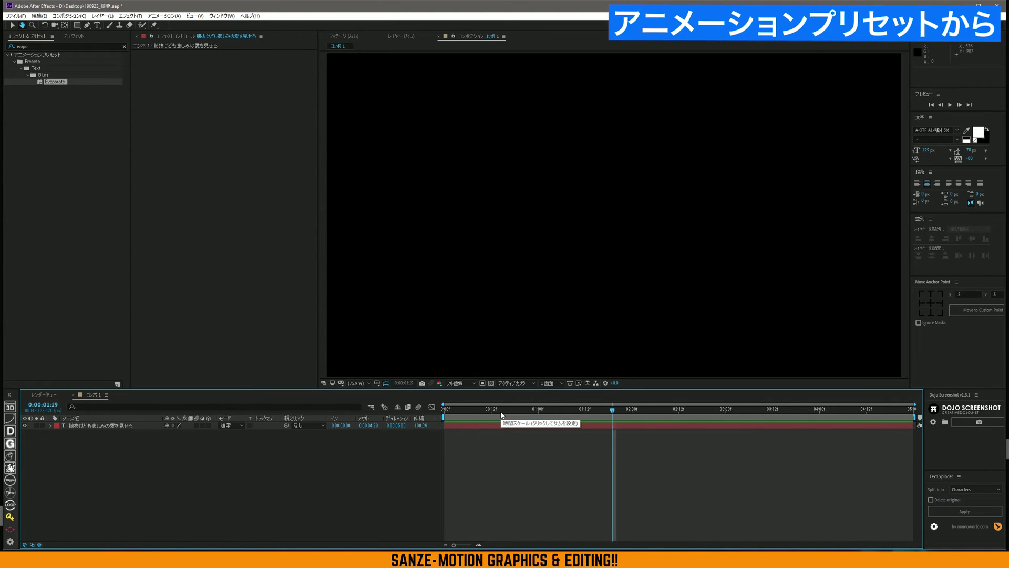
mouse_move(501, 415)
mouse_down()
mouse_move(538, 415)
mouse_move(476, 425)
mouse_up()
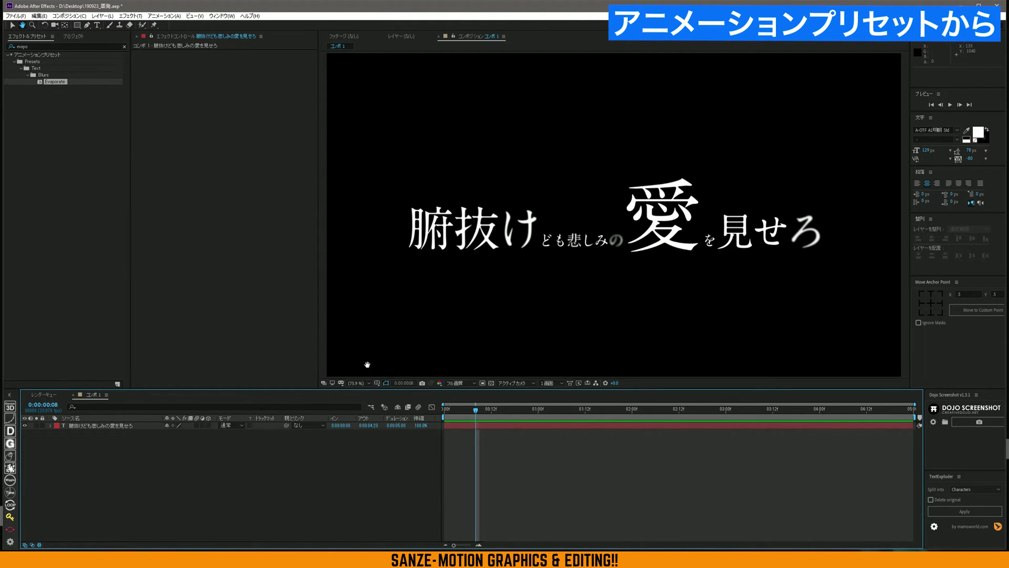
key(Home)
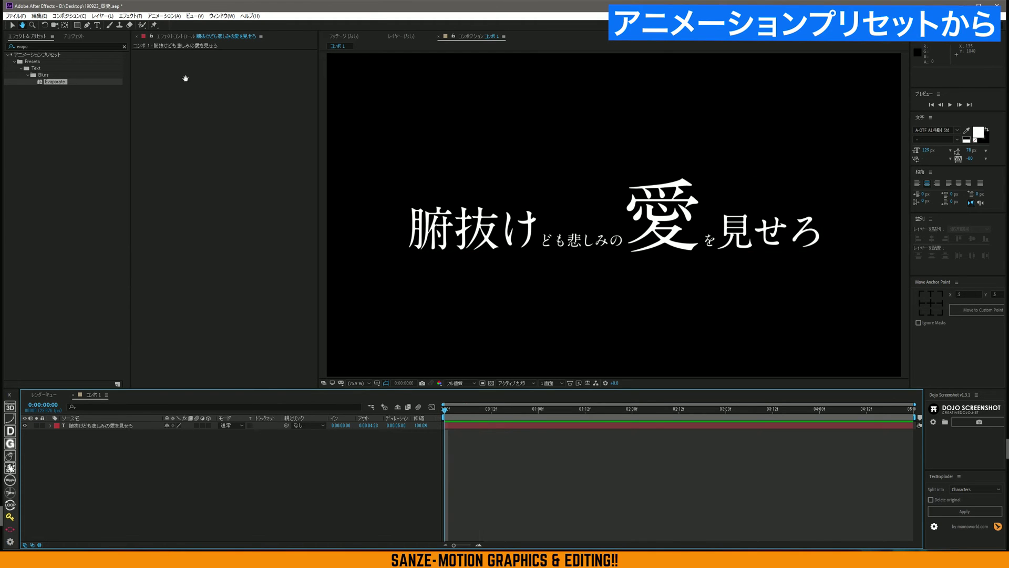
key(space)
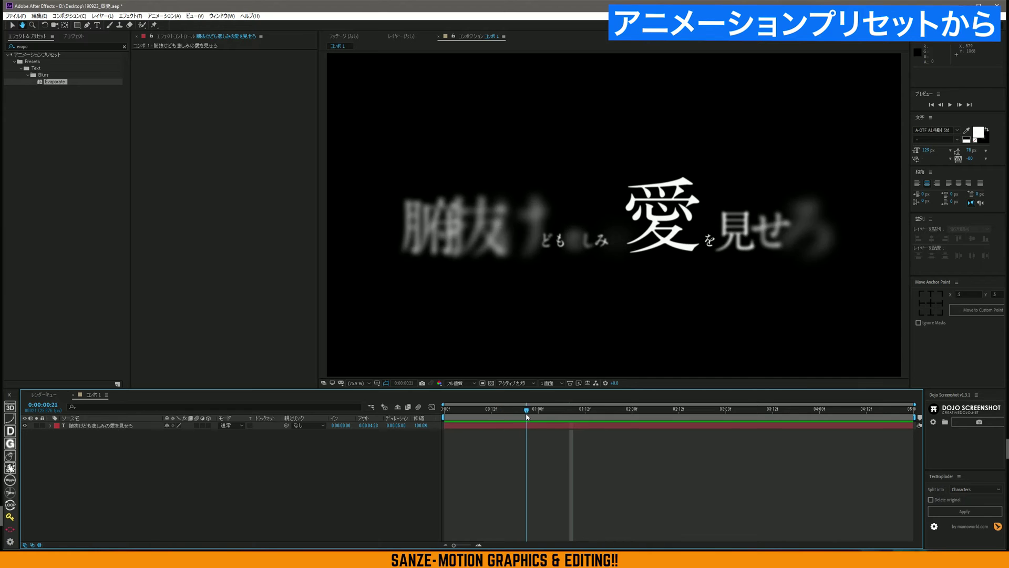
click(554, 416)
drag(555, 416, 547, 415)
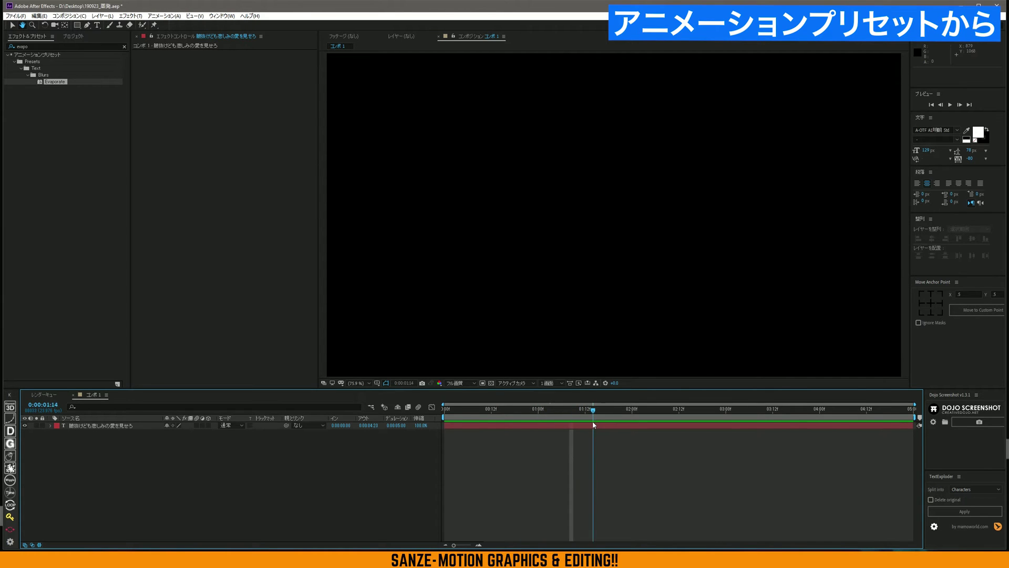
Reveal the title layer's Offset keyframes and move to about two seconds in
click(258, 426)
key(u)
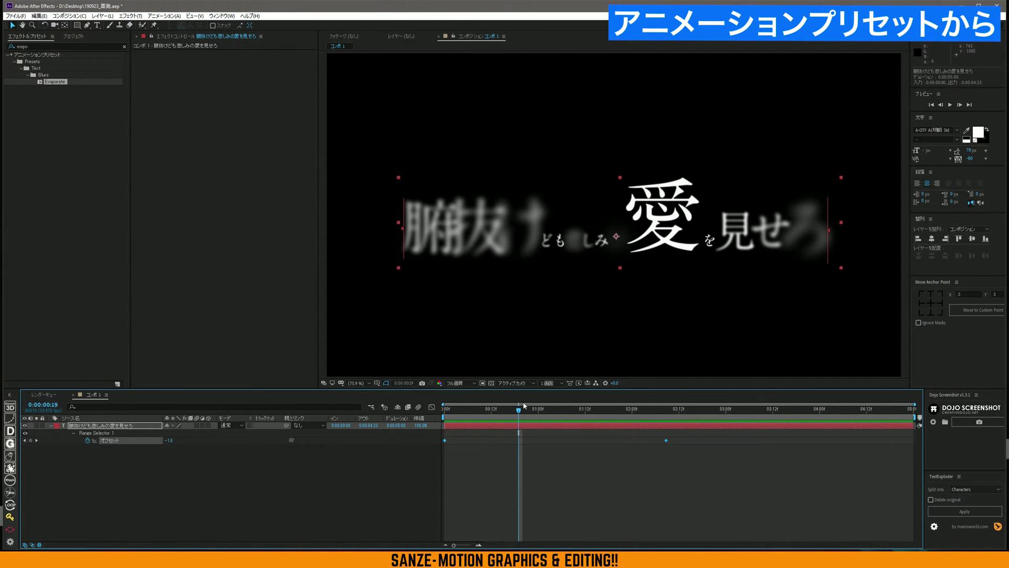
drag(524, 405, 659, 409)
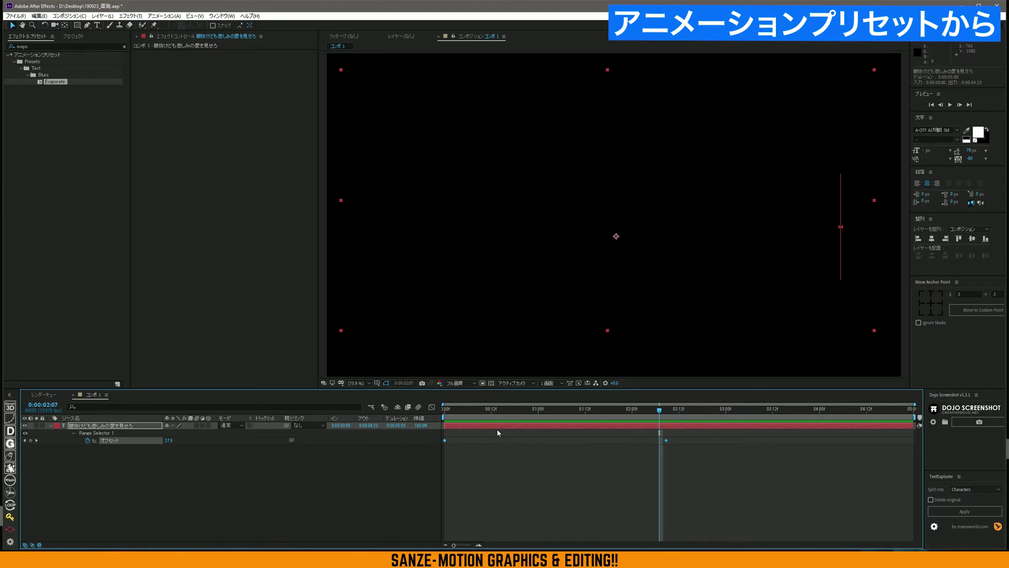
key(Page_Down)
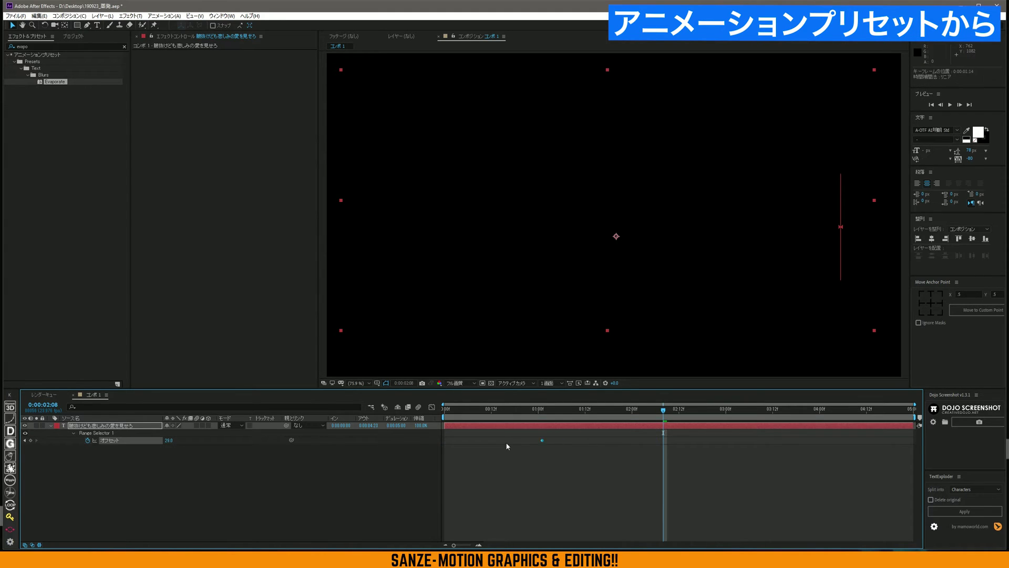
Shift the Offset keyframes, pulling the end keyframe earlier, and preview the faster dissolve
click(619, 451)
drag(665, 440, 741, 440)
drag(445, 440, 451, 439)
drag(741, 439, 572, 440)
key(space)
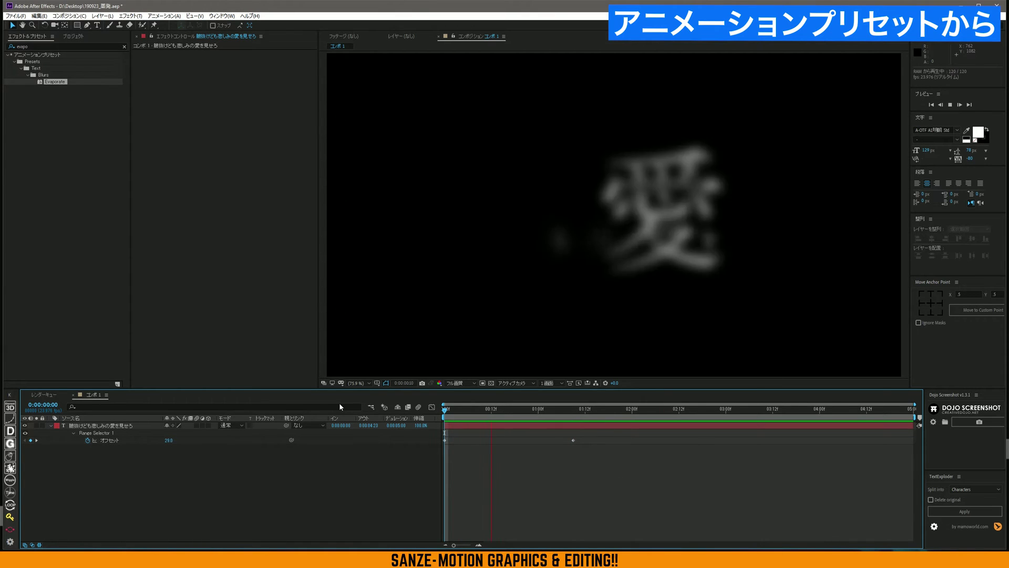
key(space)
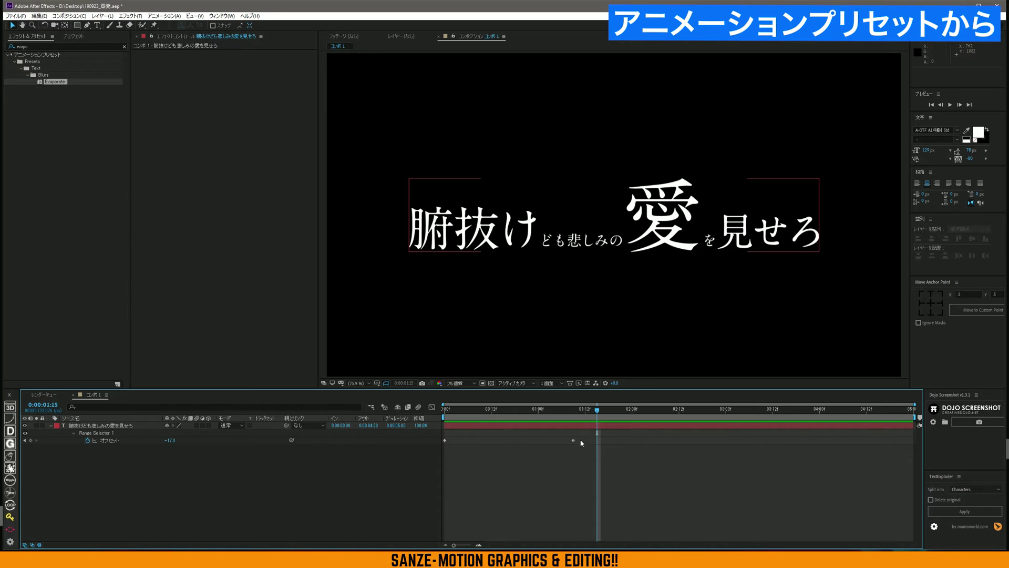
Move the end Offset keyframe later to about 2.5 seconds and preview the slower dissolve
drag(573, 440, 686, 440)
key(space)
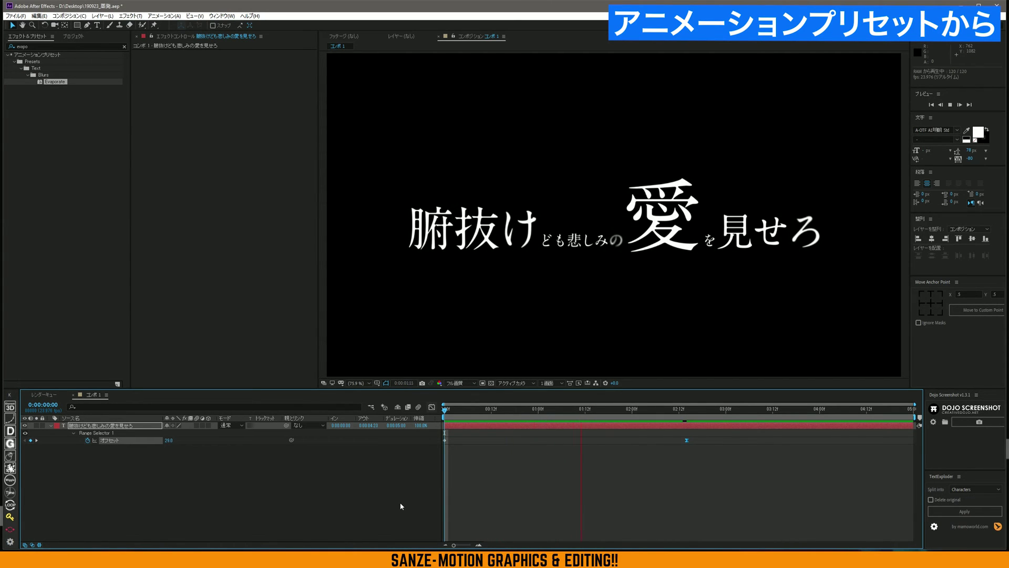
drag(525, 407, 502, 405)
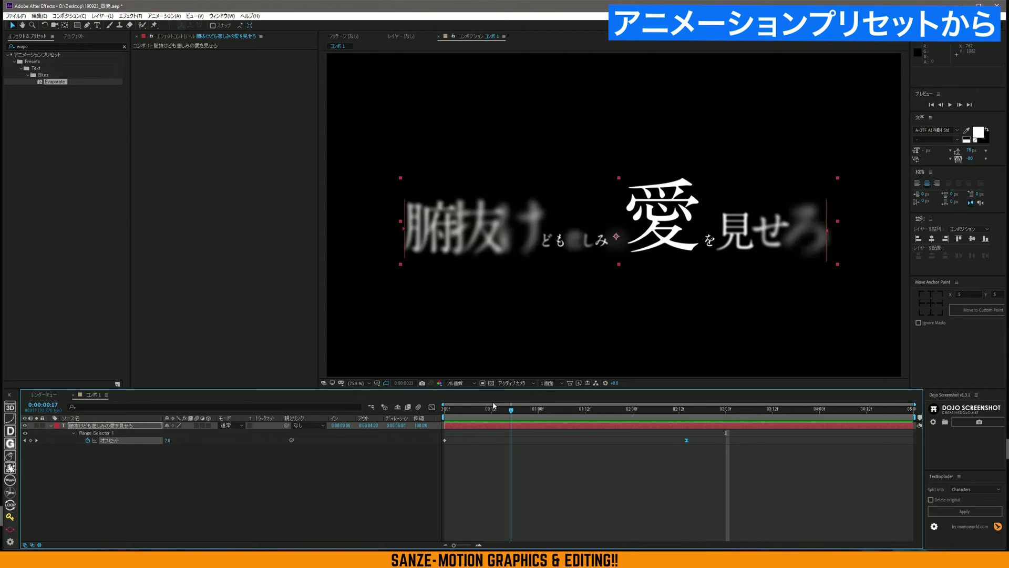
key(space)
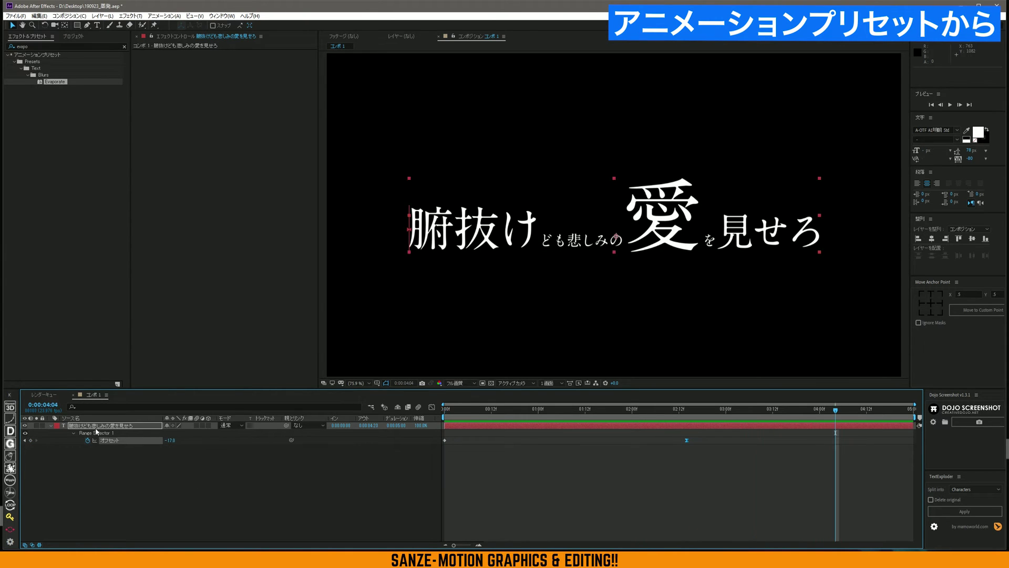
Stop playback and duplicate the text layer twice to make three copies
key(space)
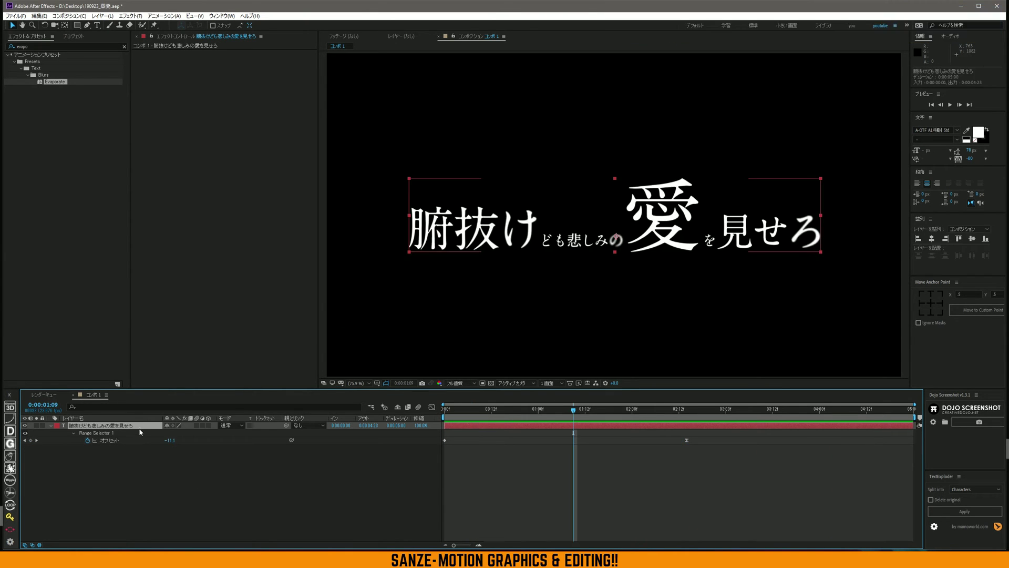
key(ctrl+d)
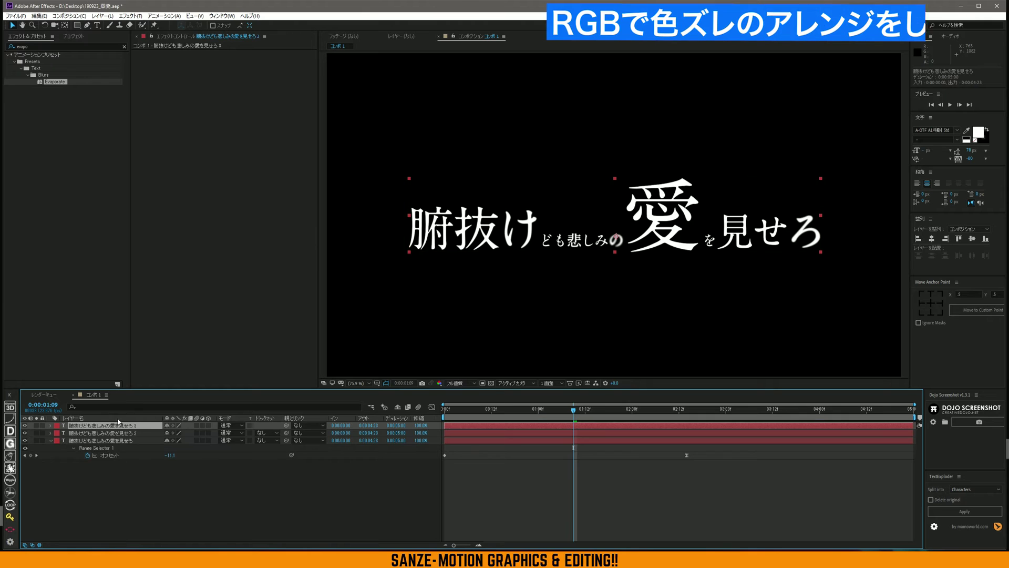
key(ctrl+d)
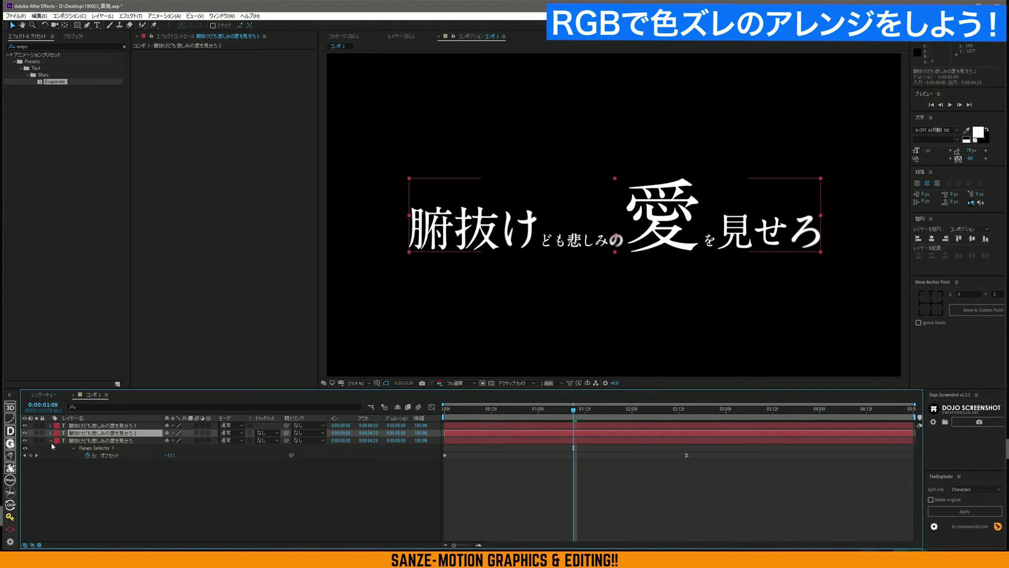
Search Effects & Presets for 塗り and apply the Fill effect to a title copy
click(50, 440)
click(106, 440)
double_click(22, 46)
text(nuri)
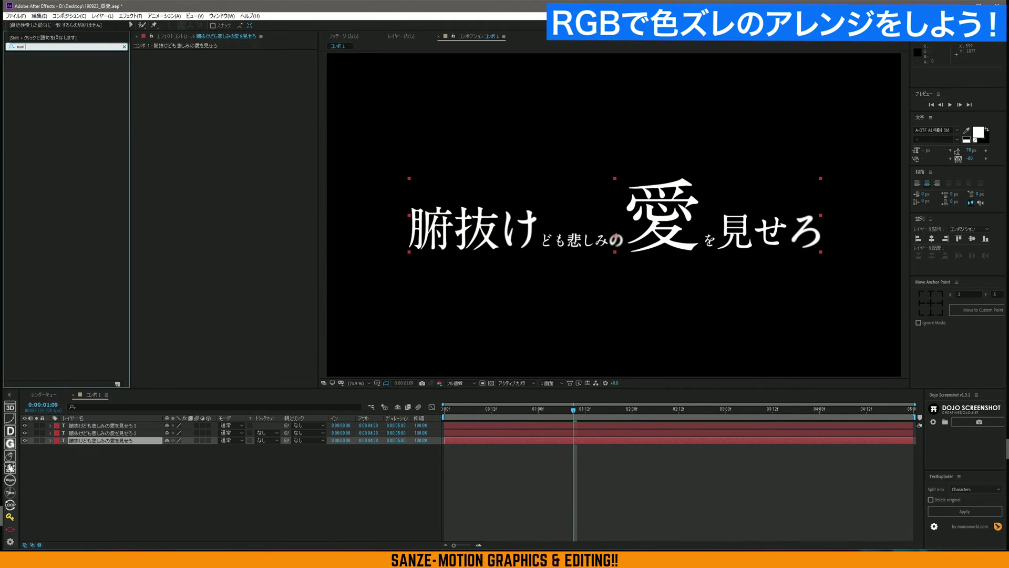
key(BackSpace)
key(BackSpace)
key(BackSpace)
text(塗り)
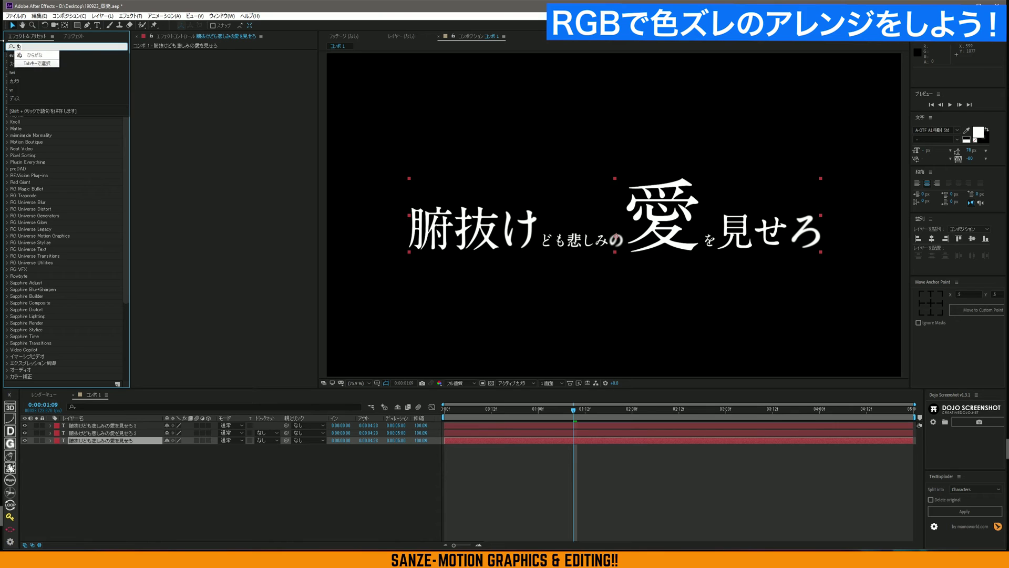
key(Return)
drag(35, 62, 102, 432)
Copy the Fill effect onto another copy and set its colour to green
key(ctrl+c)
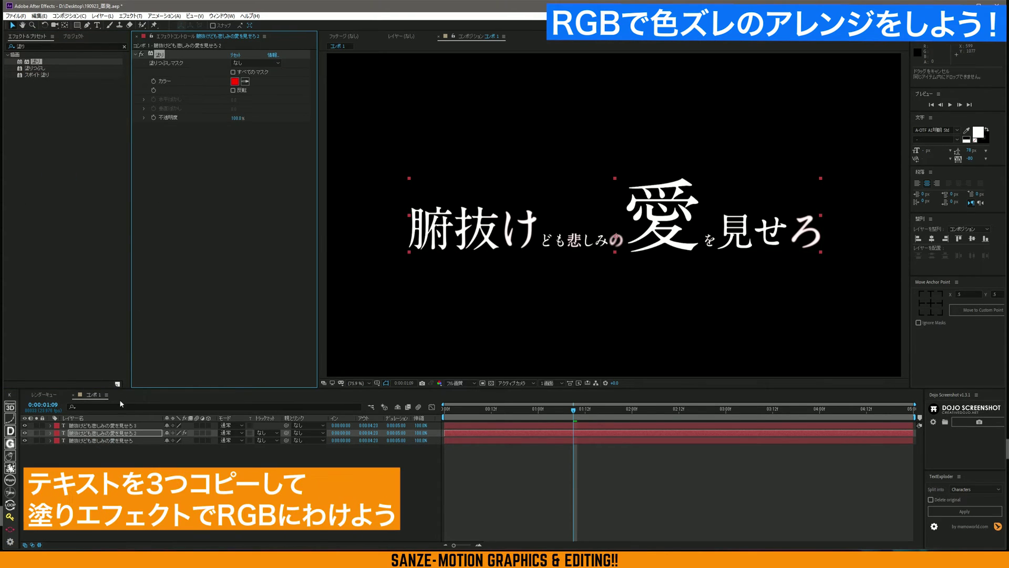
click(103, 440)
key(ctrl+v)
click(234, 81)
drag(246, 336, 246, 330)
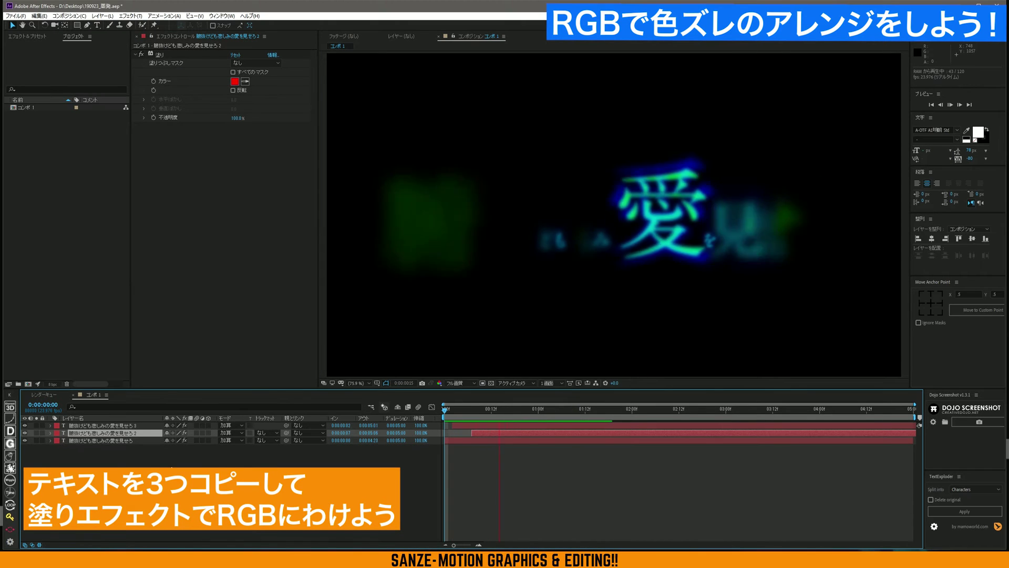
Check the blue, red and green copies across the opening frames and preview the split
mouse_move(475, 408)
mouse_down()
mouse_move(501, 425)
mouse_move(476, 423)
mouse_up()
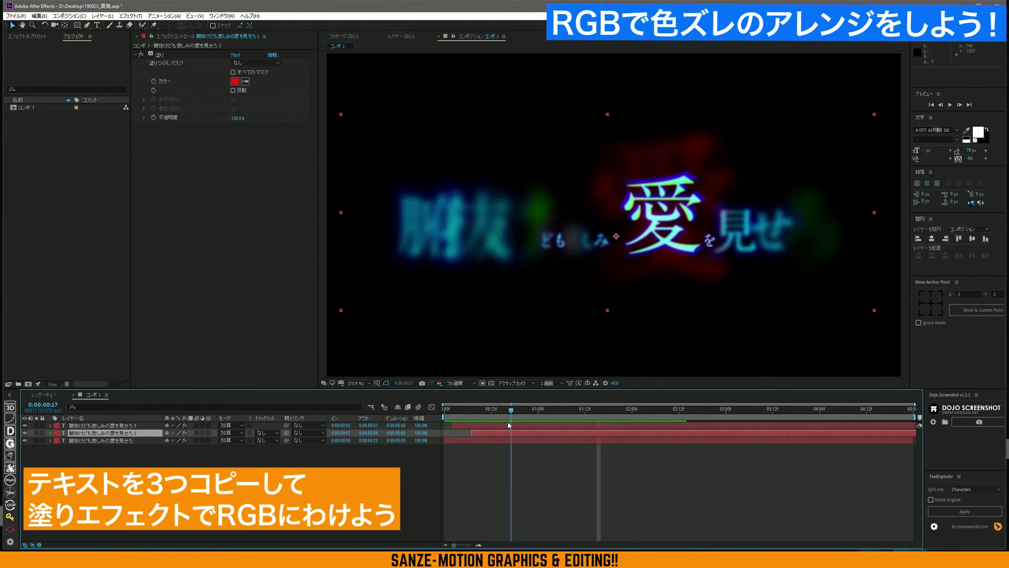
key(ctrl+Down)
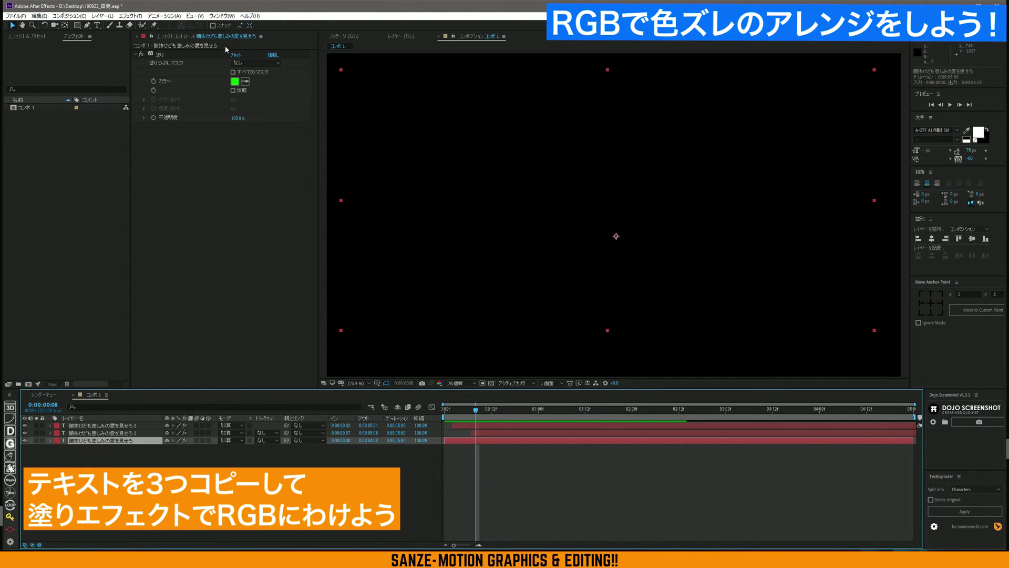
click(108, 433)
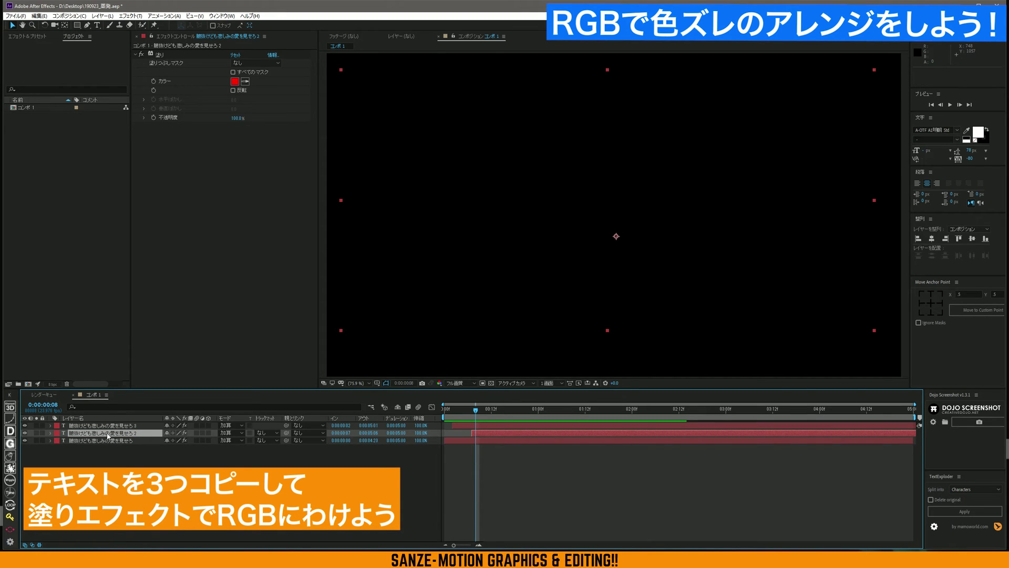
key(ctrl+Up)
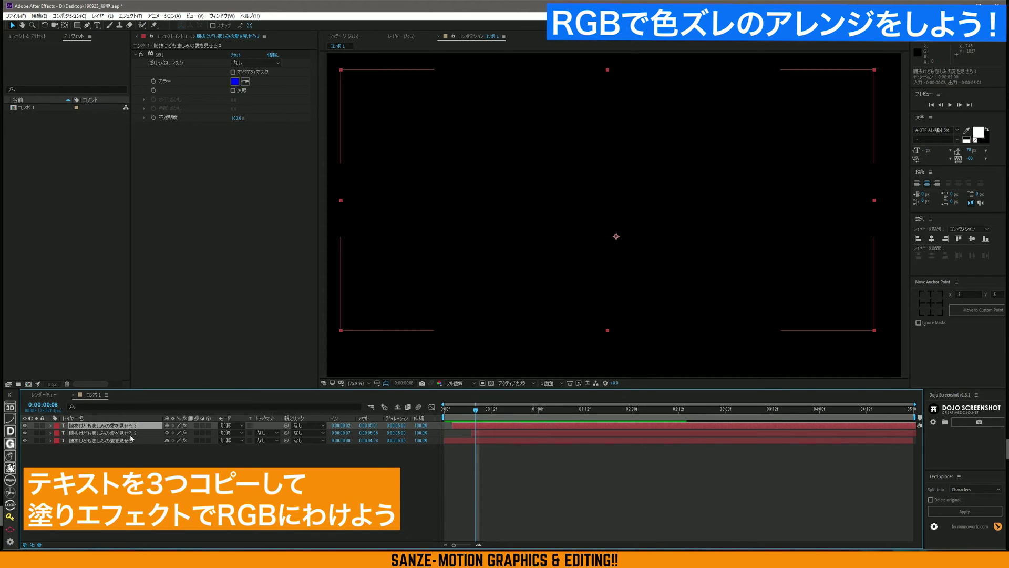
key(ctrl+Down)
key(ctrl+Down)
key(Page_Up)
key(Page_Up)
key(Page_Up)
key(space)
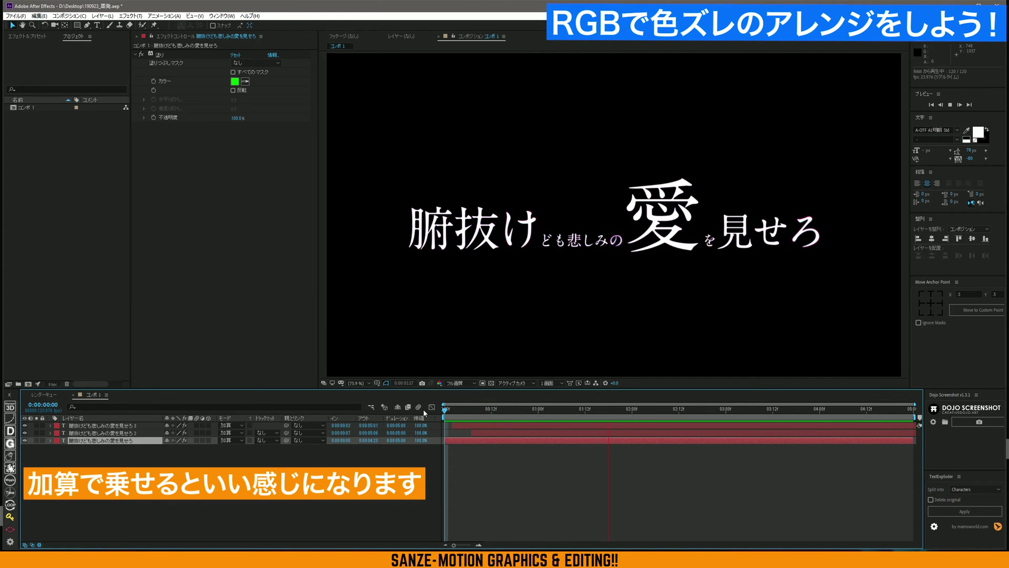
Shift the blue and red copies to start at frames 1 and 5, then preview
key(space)
click(468, 411)
drag(468, 411, 515, 411)
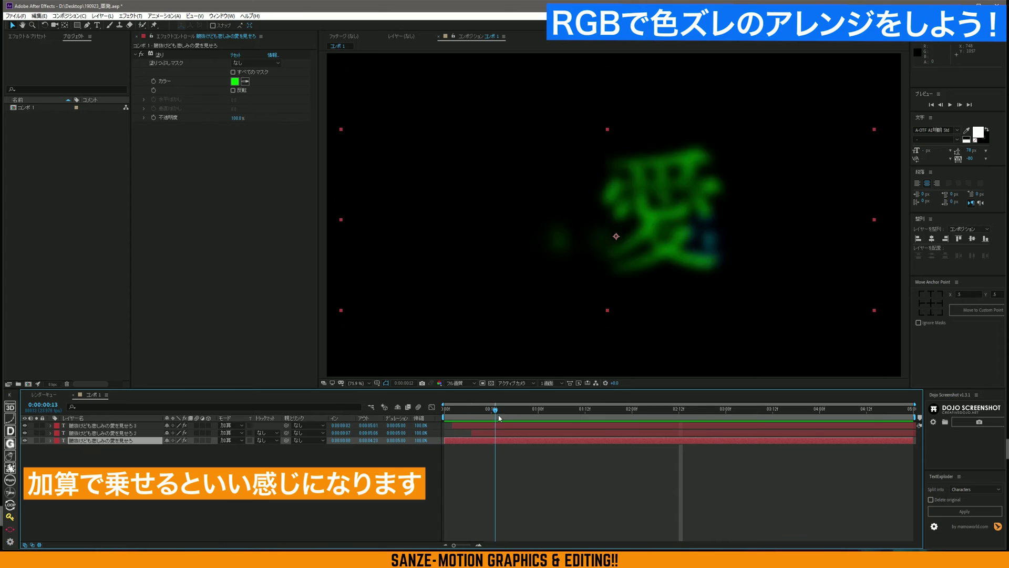
drag(479, 432, 461, 425)
key(i)
key(space)
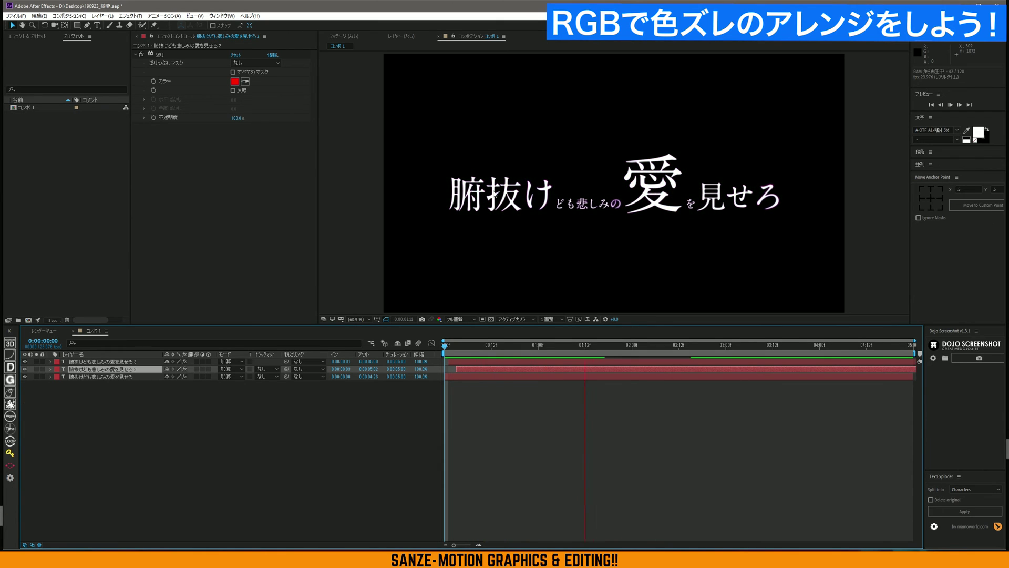
key(space)
key(space)
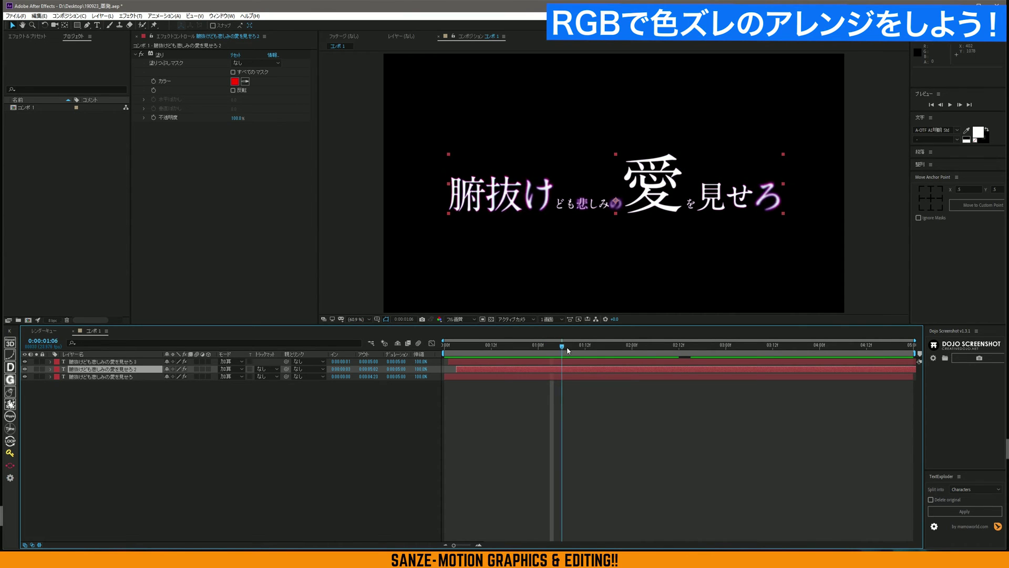
key(space)
key(space)
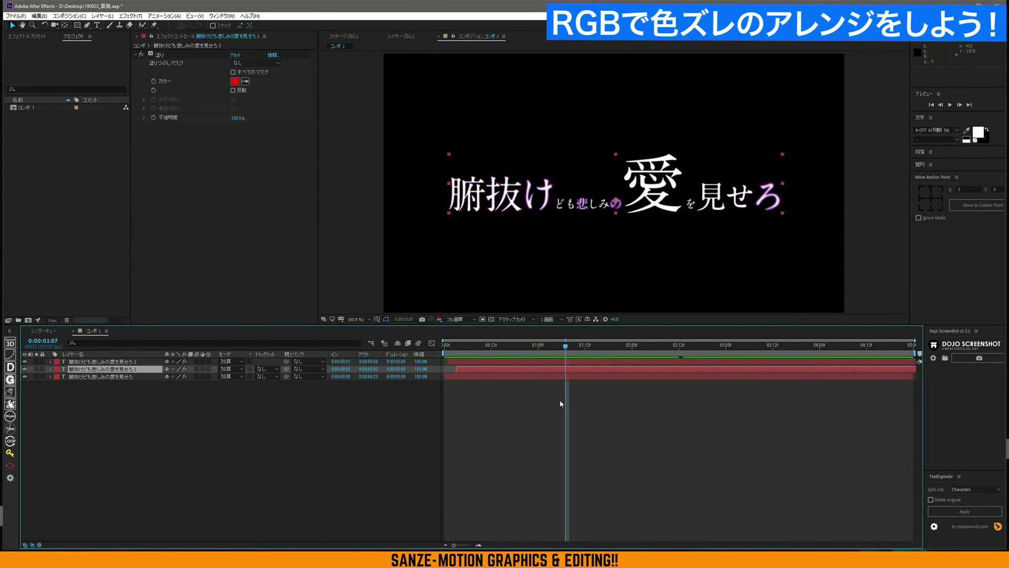